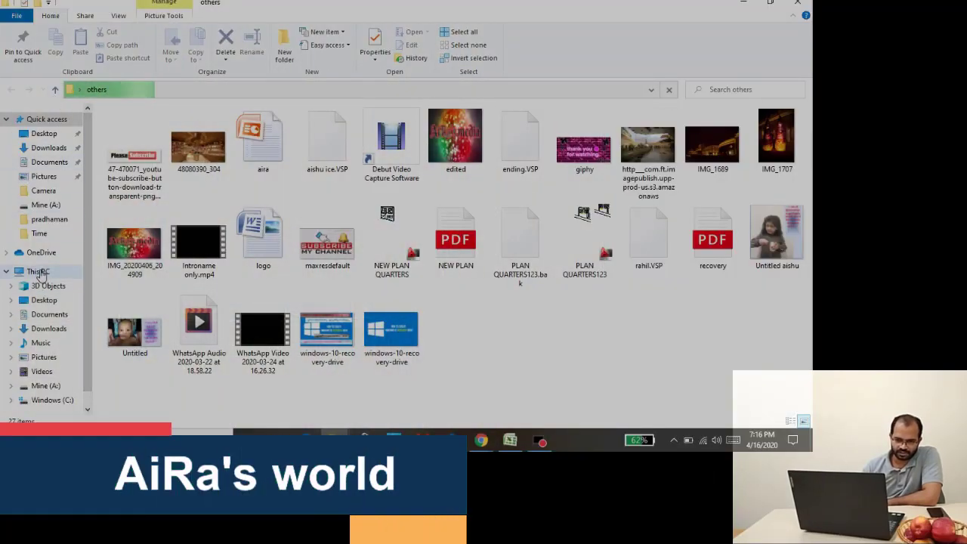
Step: Open Computer Management through the Manage option on This PC in File Explorer
left_click(39, 272)
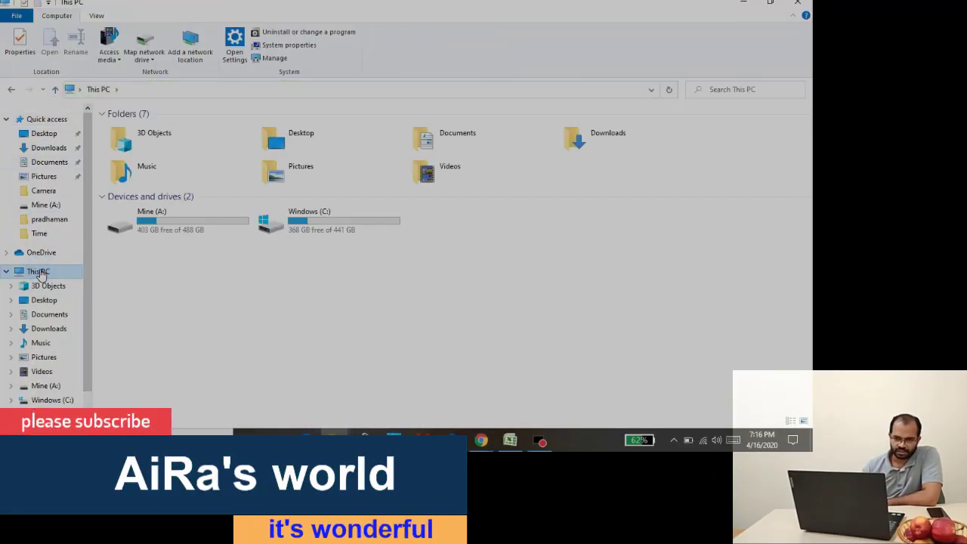
right_click(41, 270)
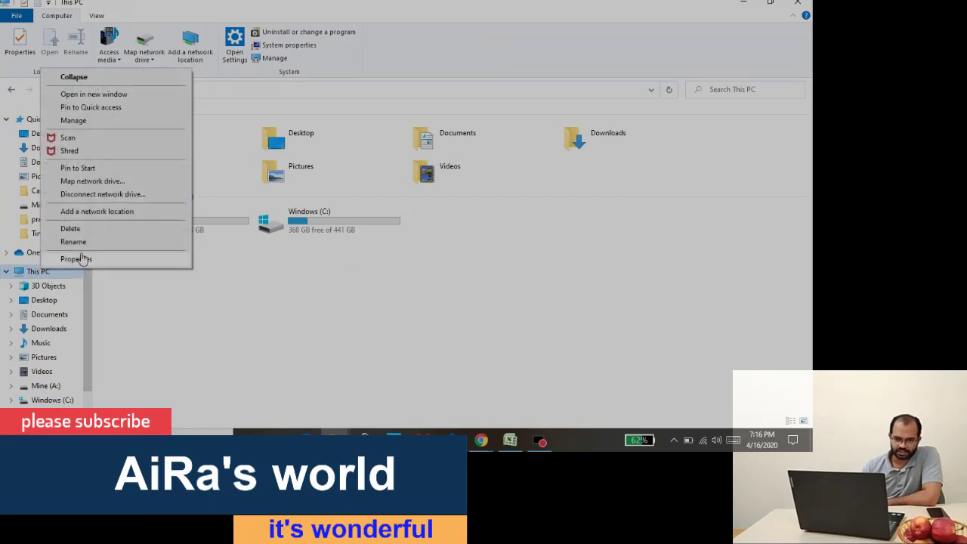
left_click(84, 127)
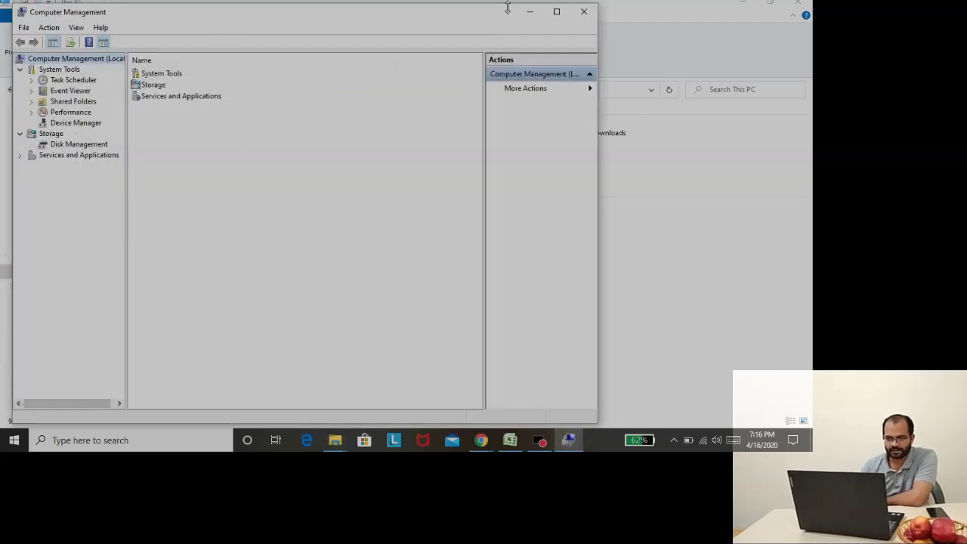
Step: Maximize Computer Management, open Disk Management, and select Mine (A:) and Windows (C:)
left_click(556, 11)
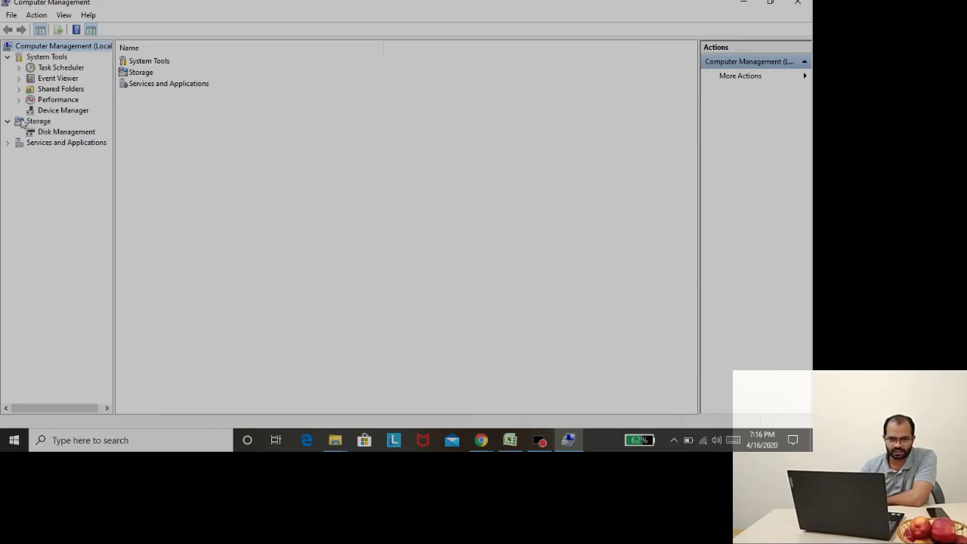
left_click(64, 133)
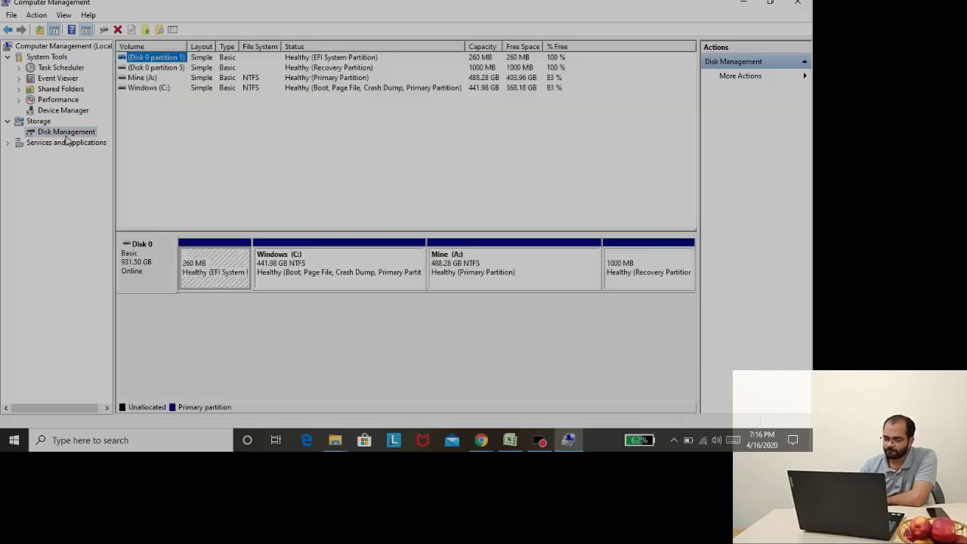
left_click(155, 78)
left_click(156, 88)
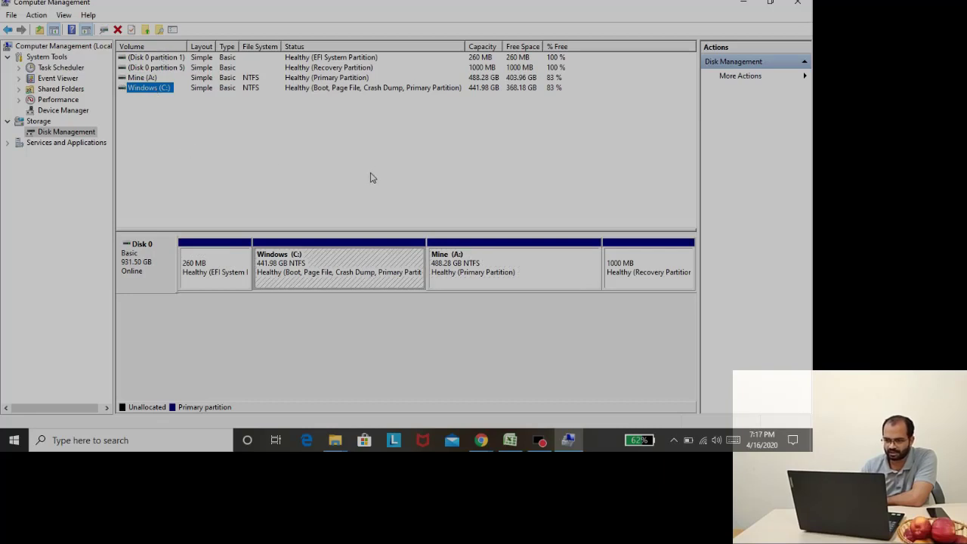
Step: Compare Mine (A:) and Windows (C:) by switching between them, then select Mine (A:) in the disk map
left_click(154, 79)
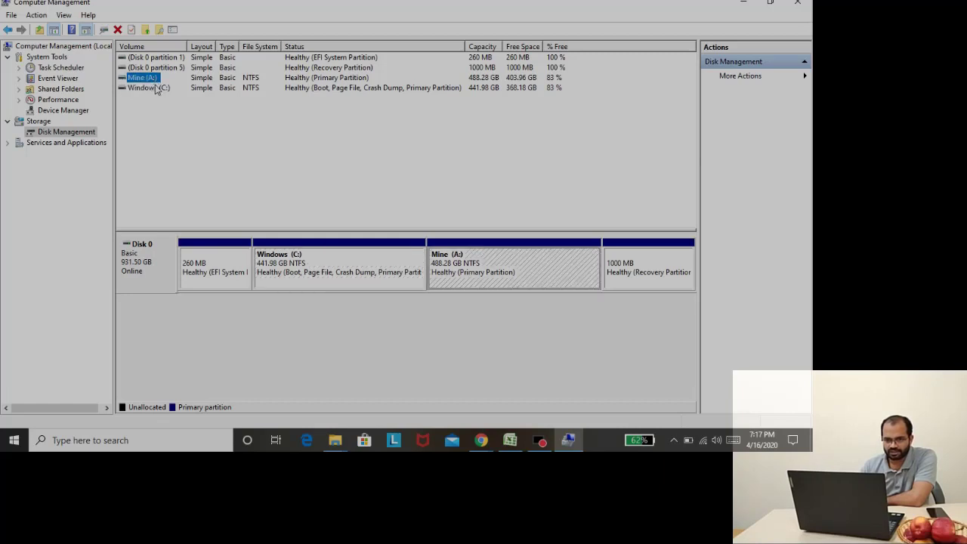
left_click(156, 88)
left_click(151, 79)
left_click(154, 88)
left_click(150, 78)
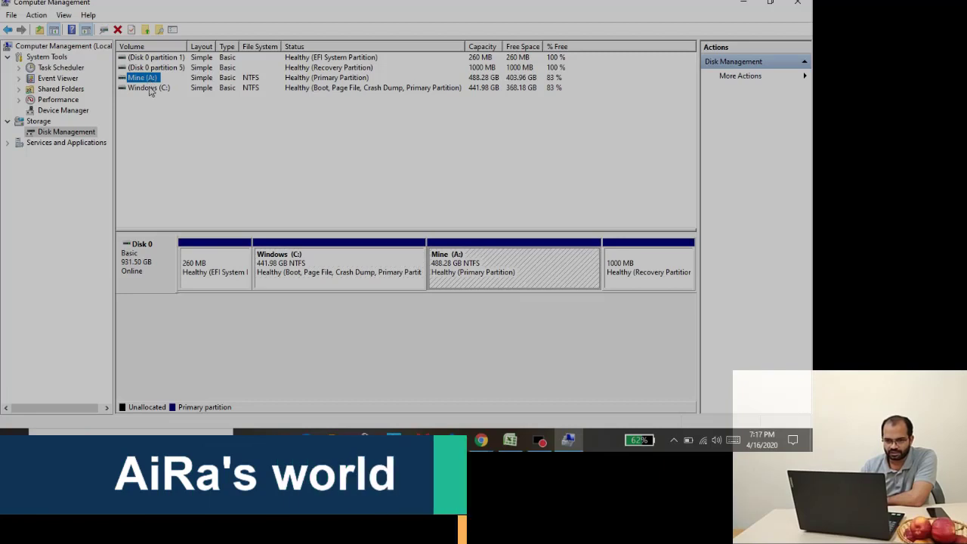
left_click(150, 88)
left_click(150, 79)
left_click(150, 89)
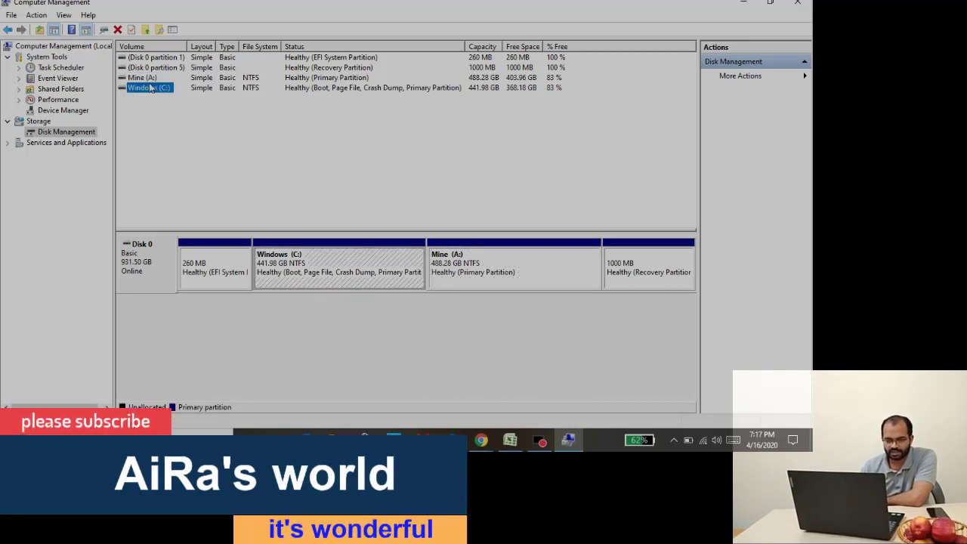
left_click(150, 79)
left_click(156, 88)
left_click(151, 79)
left_click(156, 88)
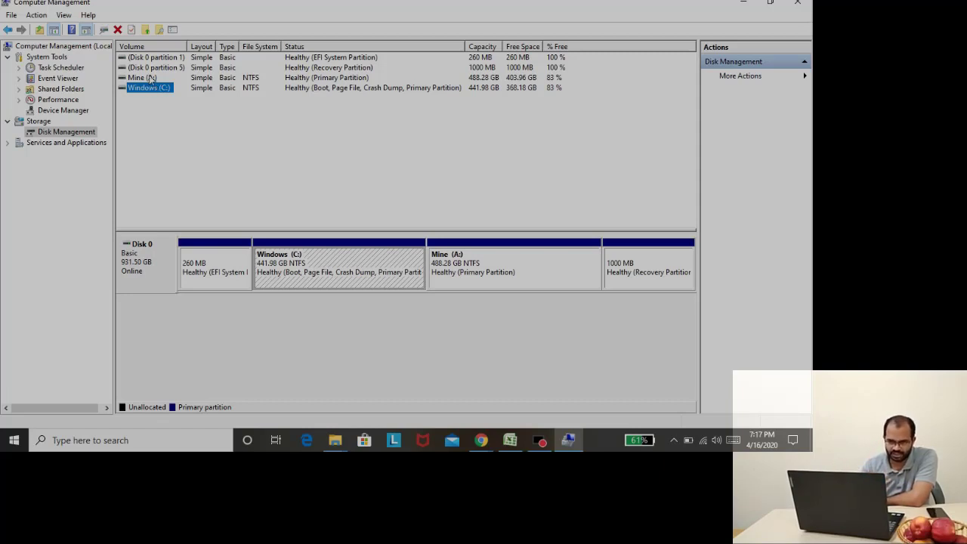
left_click(150, 78)
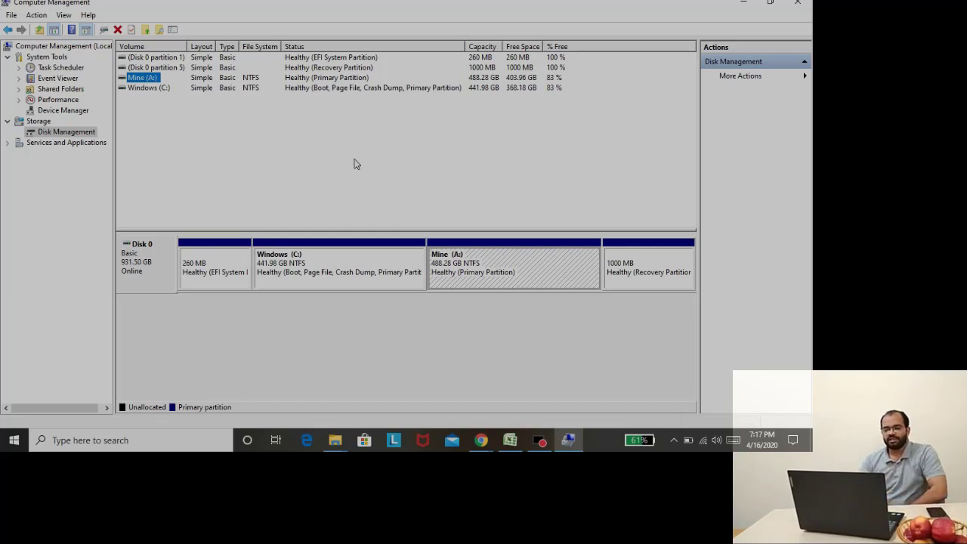
left_click(475, 279)
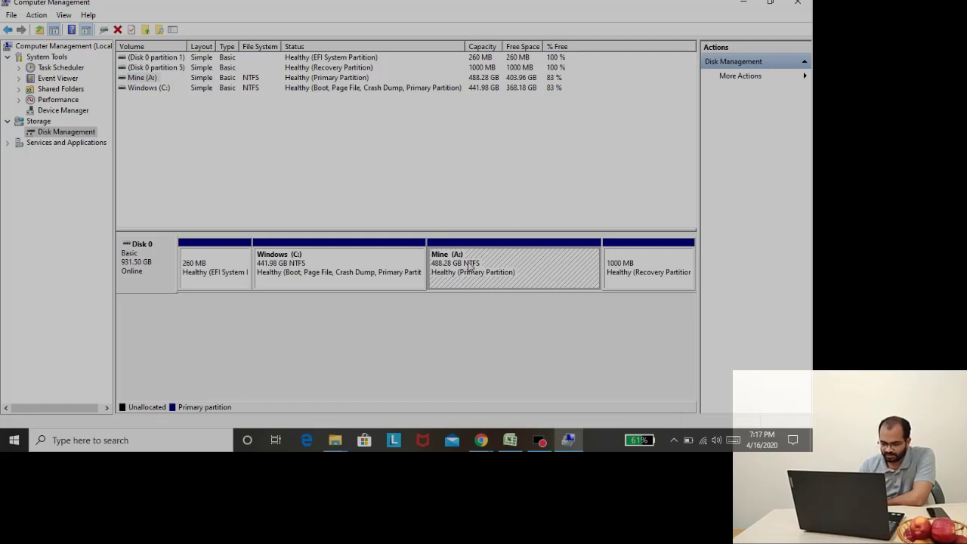
Step: Shrink Mine (A:) from the disk map, entering 250000 MB as the amount to shrink
right_click(469, 270)
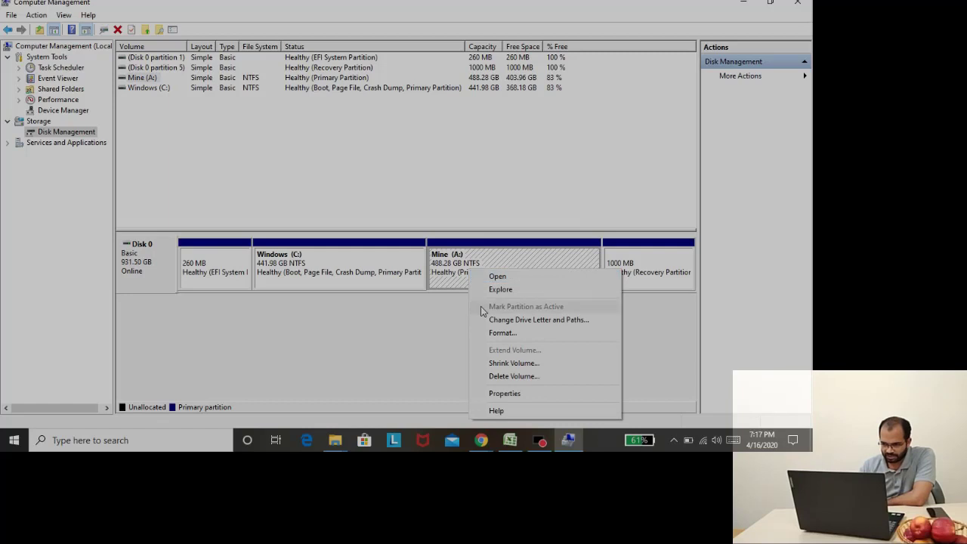
left_click(523, 364)
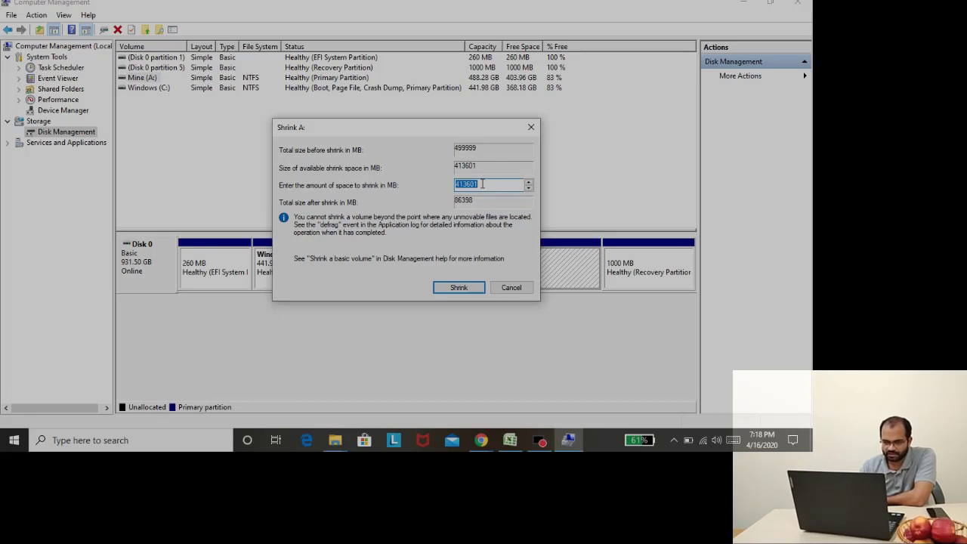
type("250000")
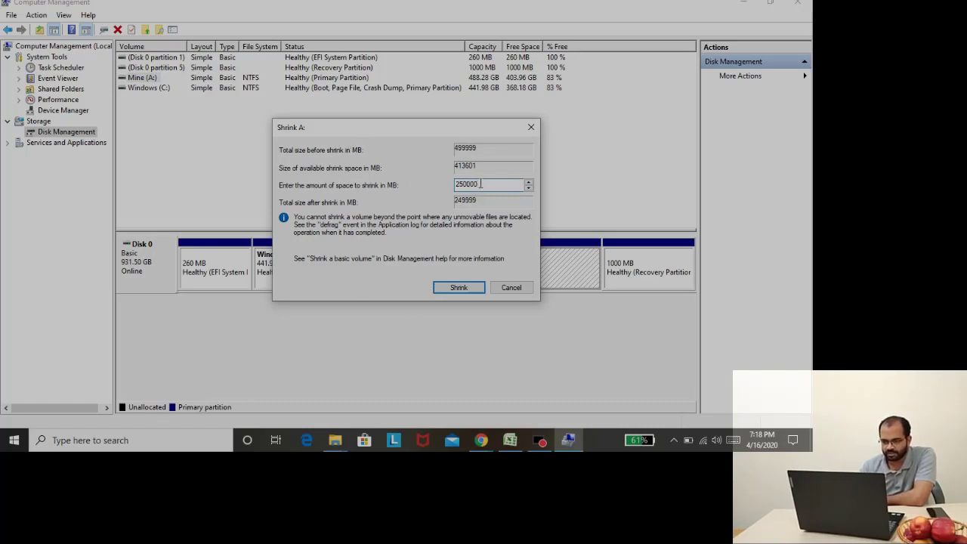
left_click(459, 290)
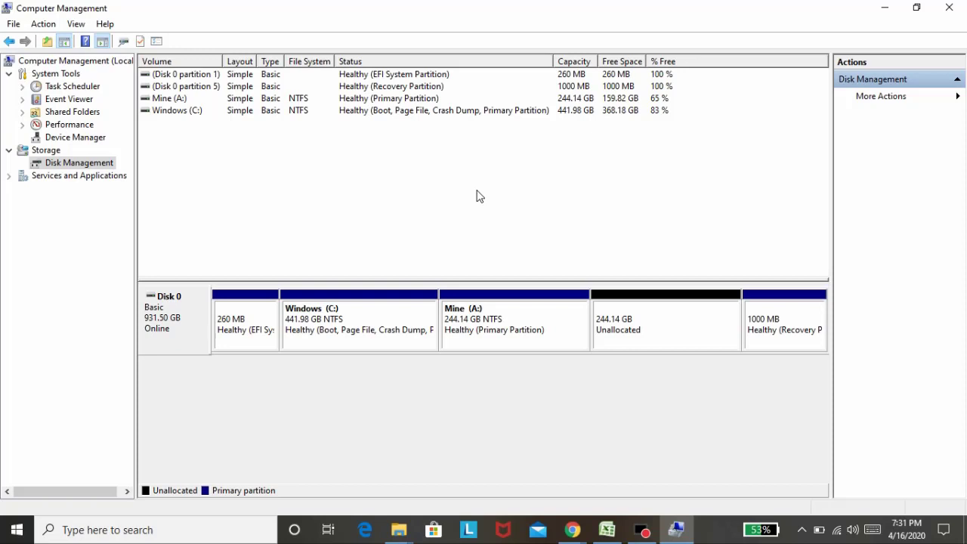
Step: Start the New Simple Volume wizard on the unallocated space, then cancel it
right_click(629, 305)
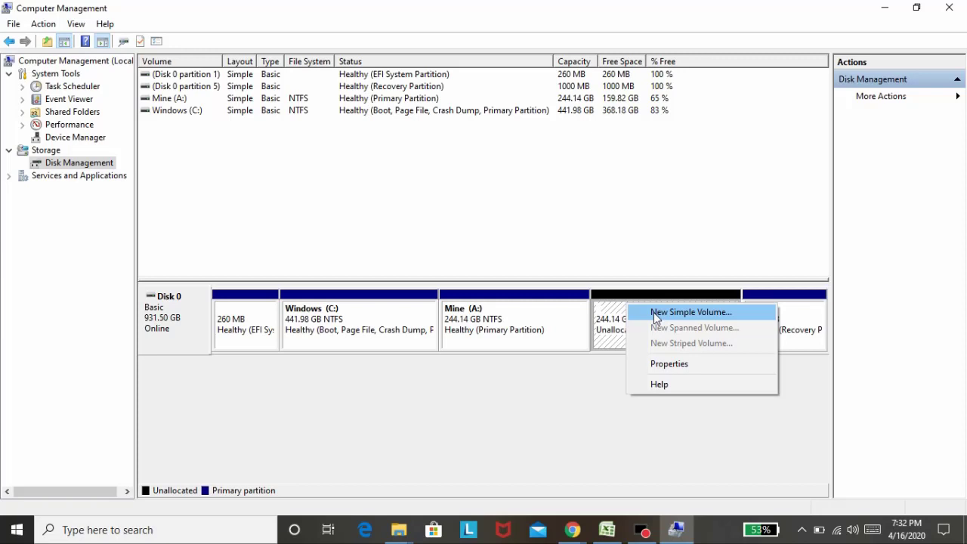
left_click(656, 314)
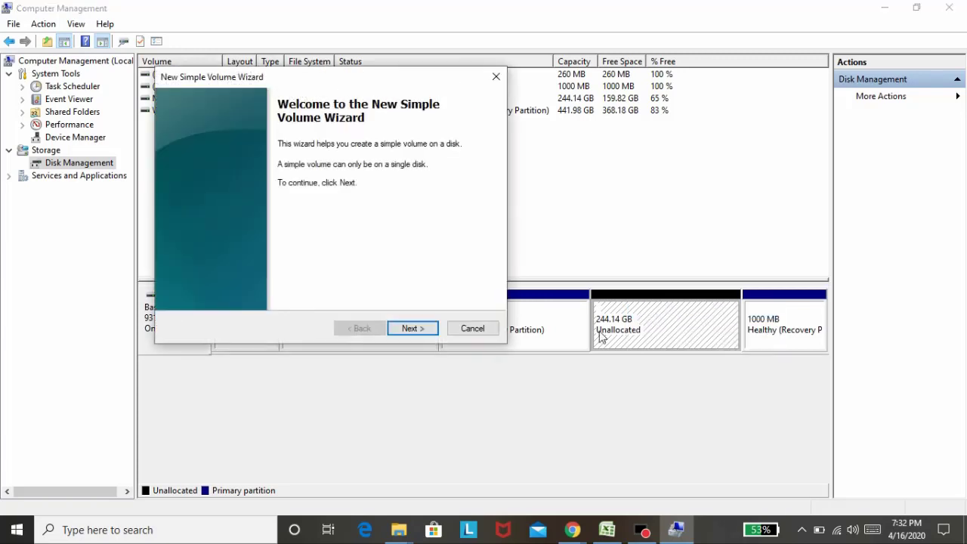
left_click(432, 330)
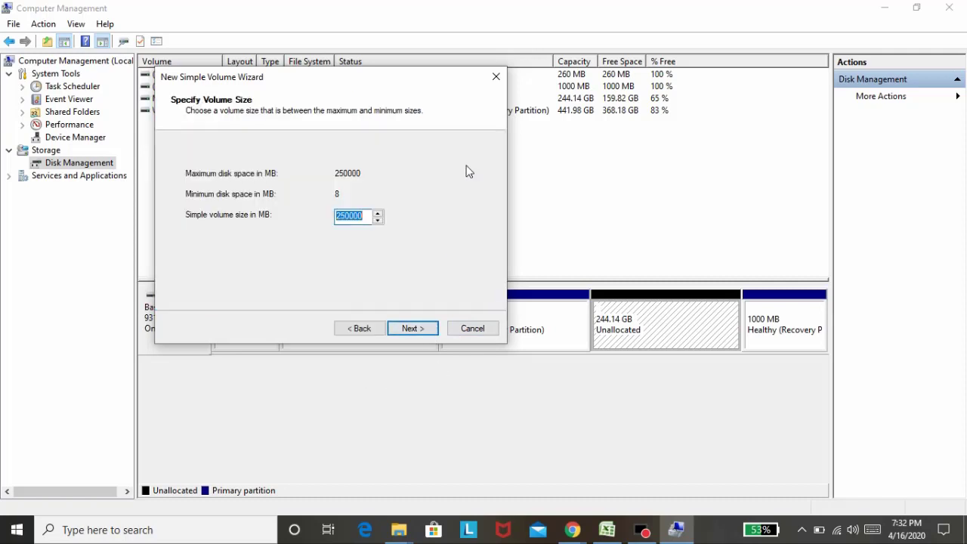
left_click(475, 331)
Step: Create a simple volume in the unallocated space with drive letter B, labelled Mine
right_click(650, 312)
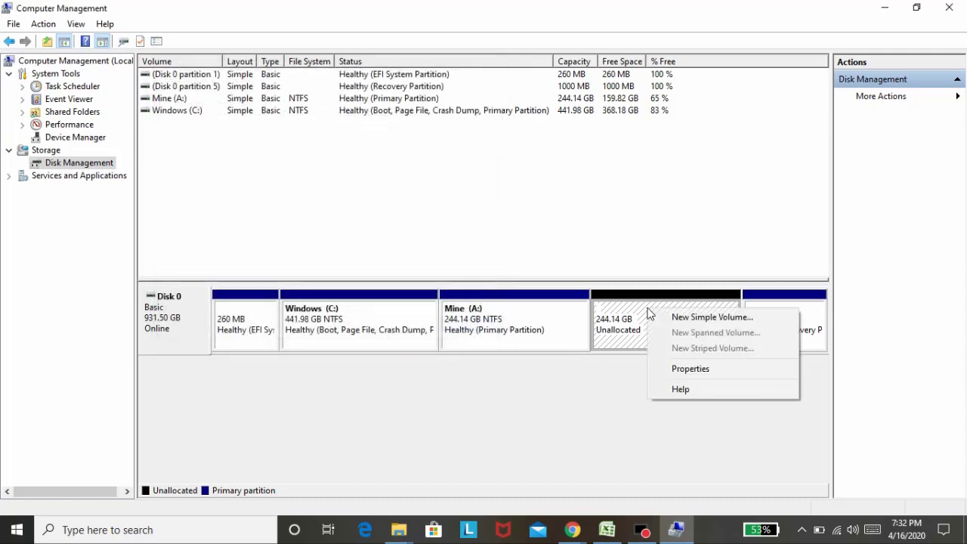
left_click(686, 321)
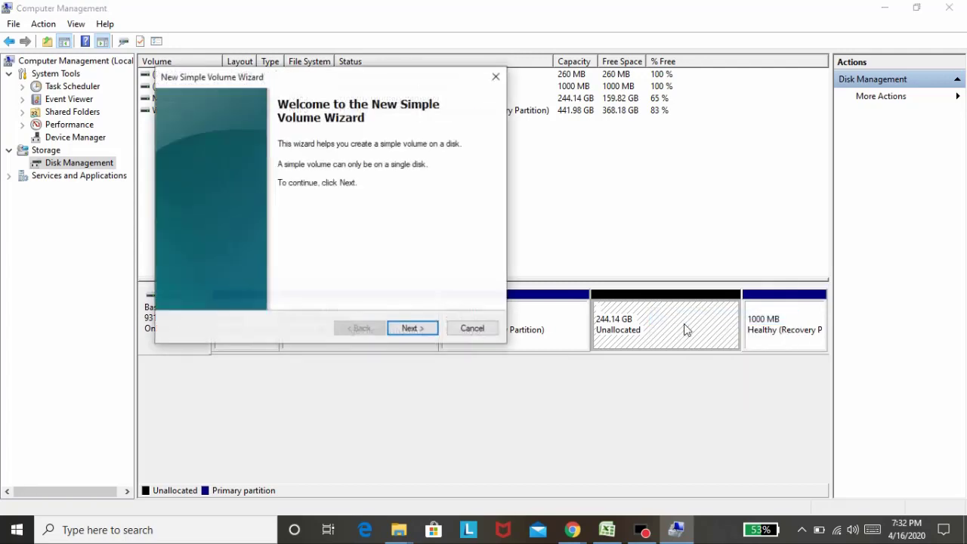
left_click(420, 331)
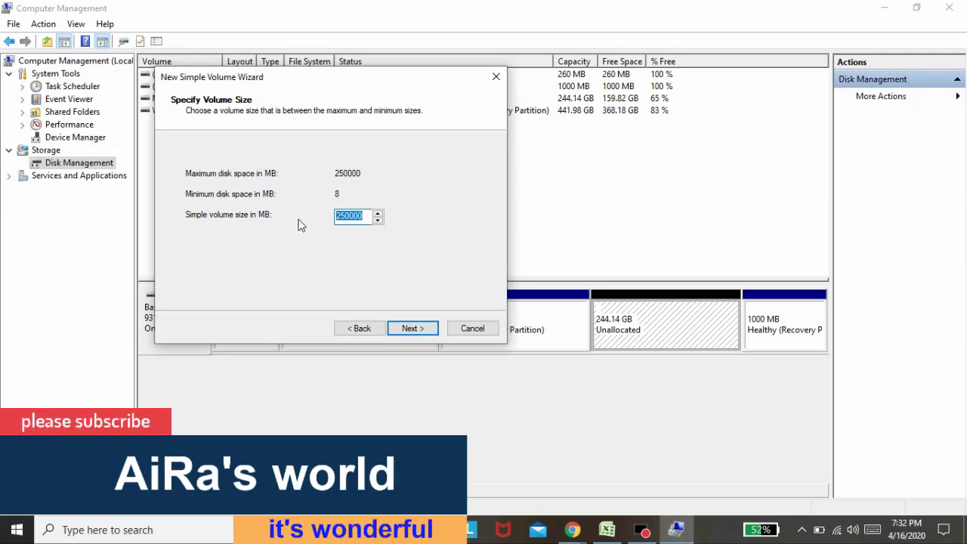
type("25000")
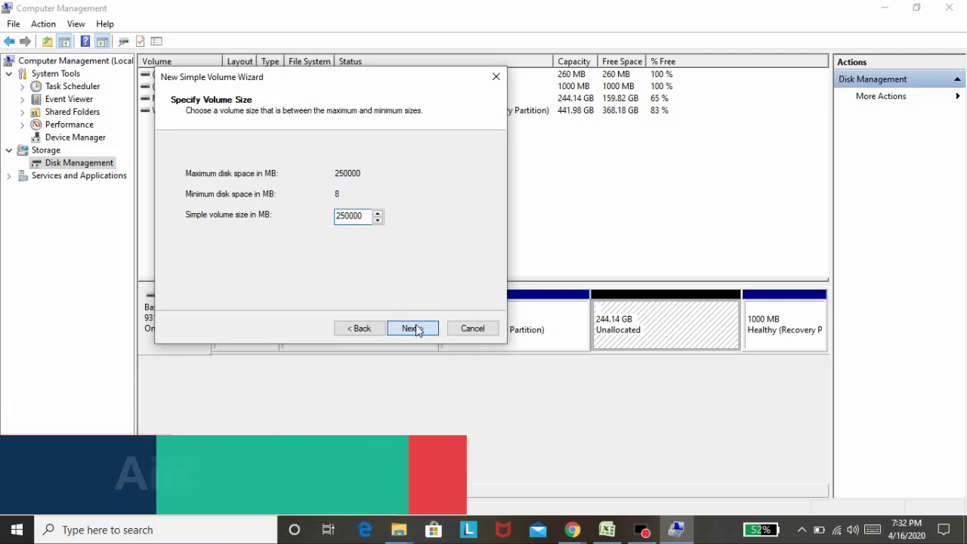
left_click(413, 327)
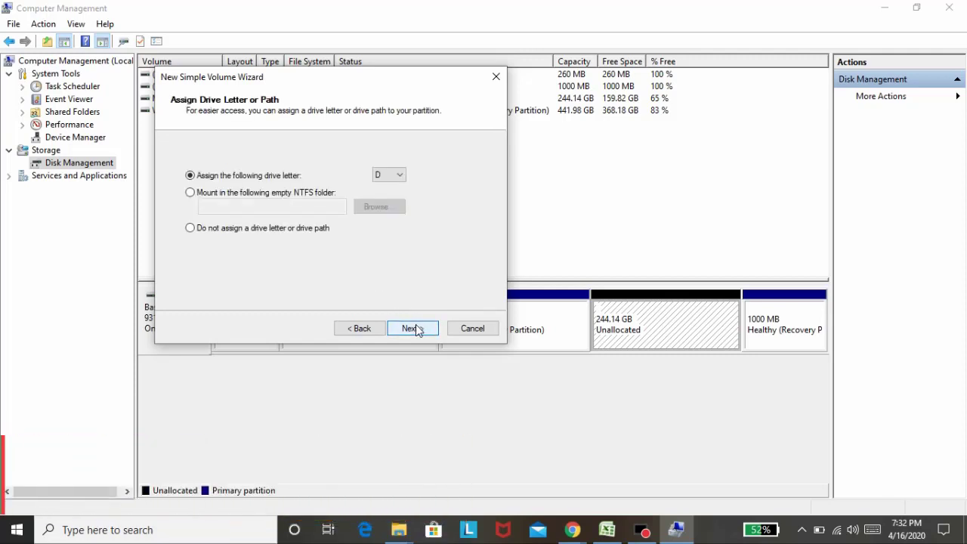
left_click(385, 175)
left_click(382, 186)
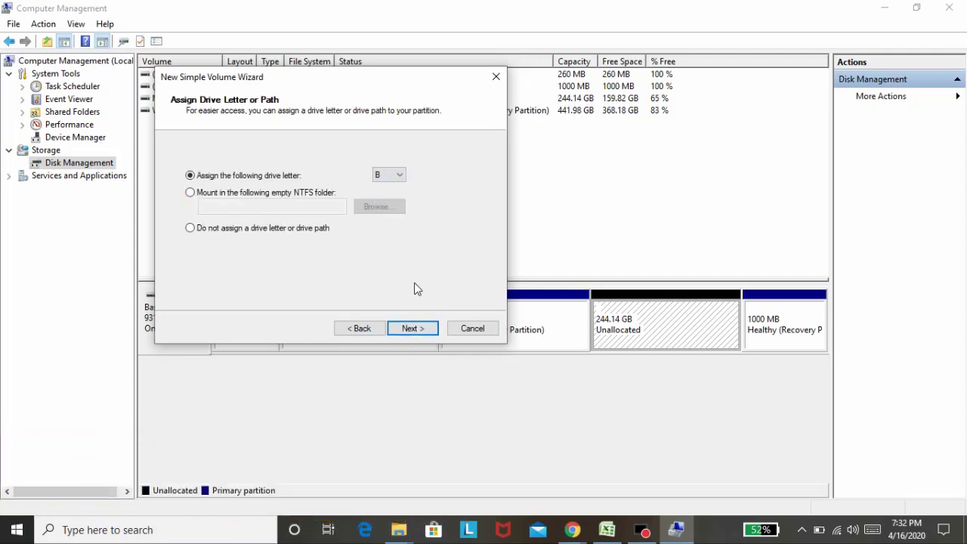
left_click(413, 327)
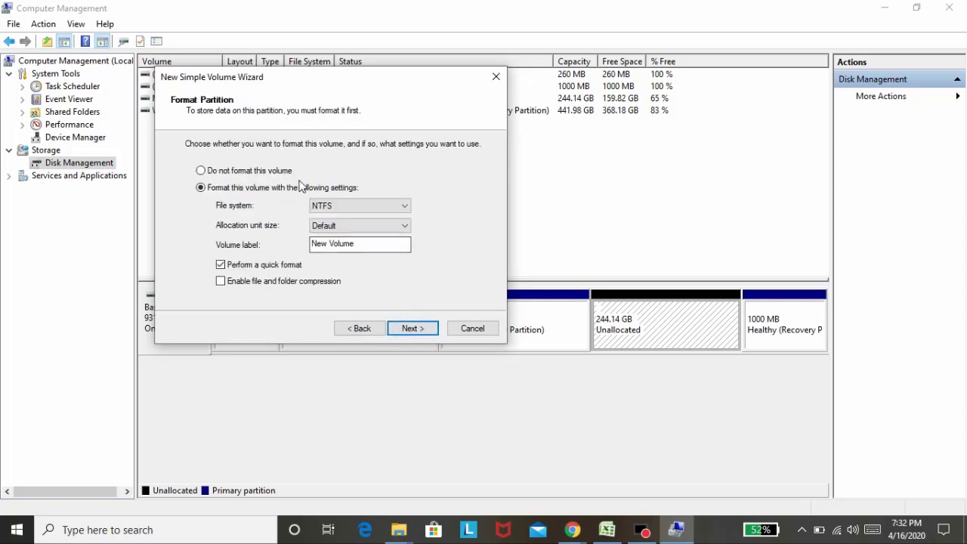
type("Mine")
left_click(412, 328)
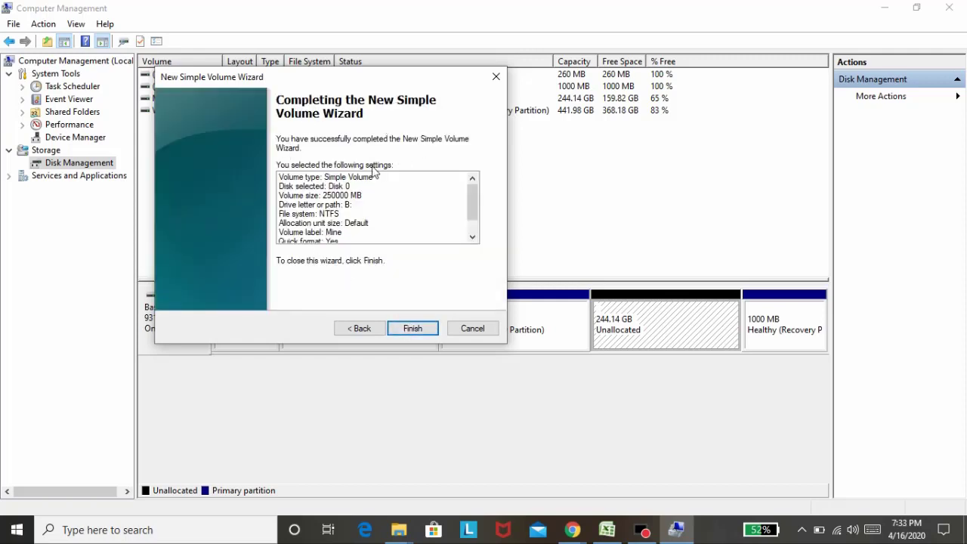
left_click(413, 330)
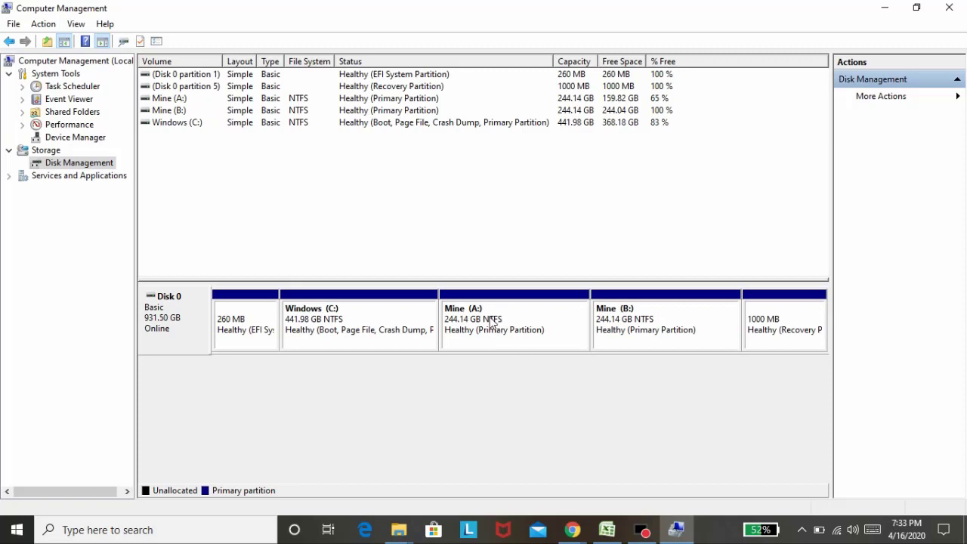
Step: Select the Mine (B:), Windows (C:) and Mine (A:) volumes to inspect them
left_click(652, 327)
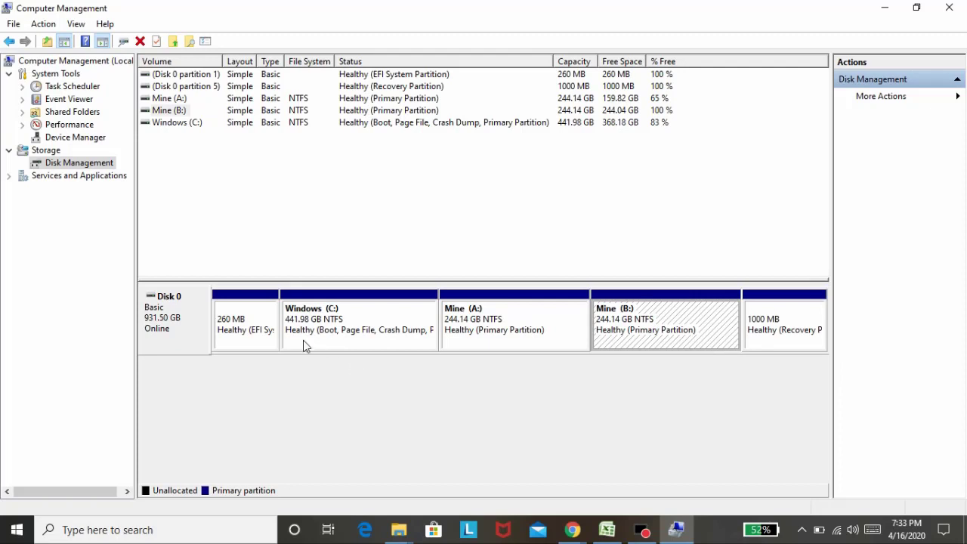
left_click(338, 334)
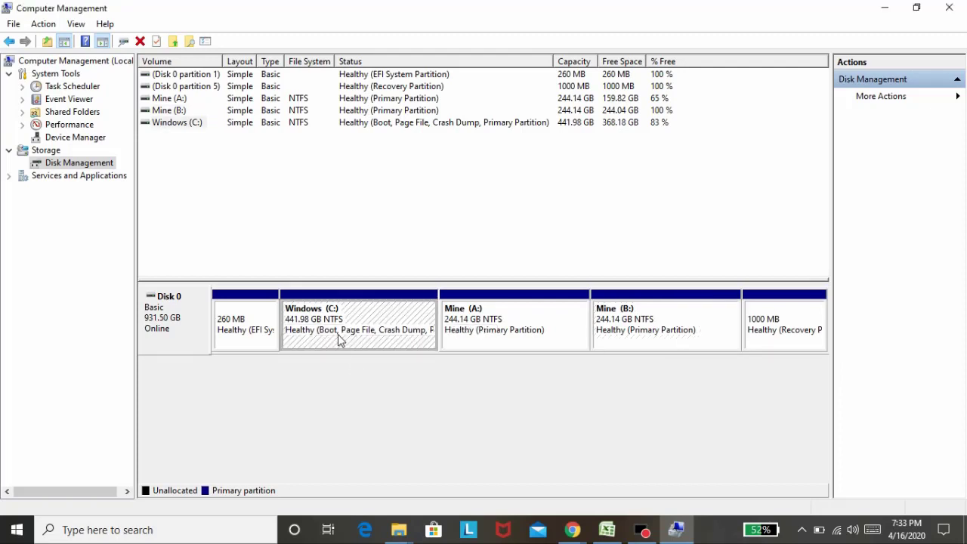
left_click(502, 333)
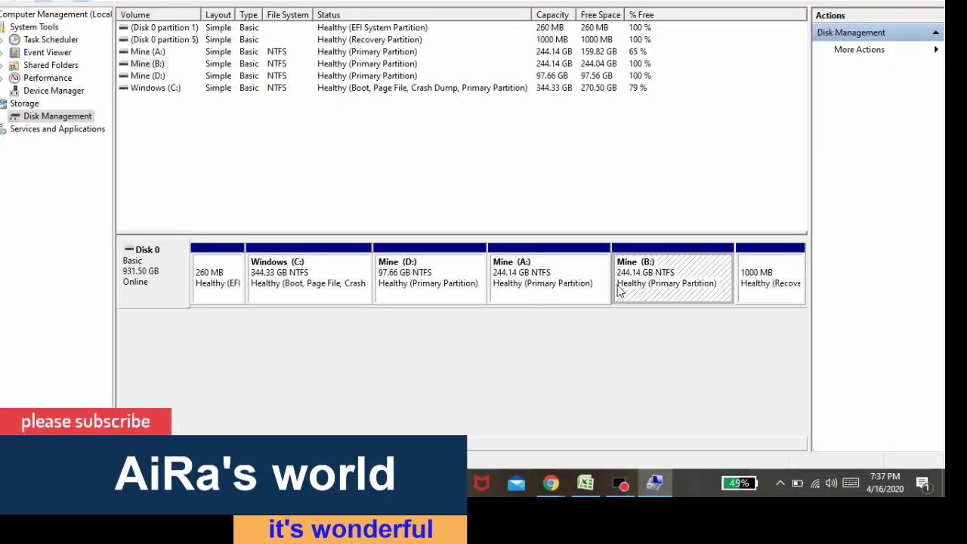
Step: Delete the Mine (B:) volume and confirm the data-loss warning
right_click(633, 280)
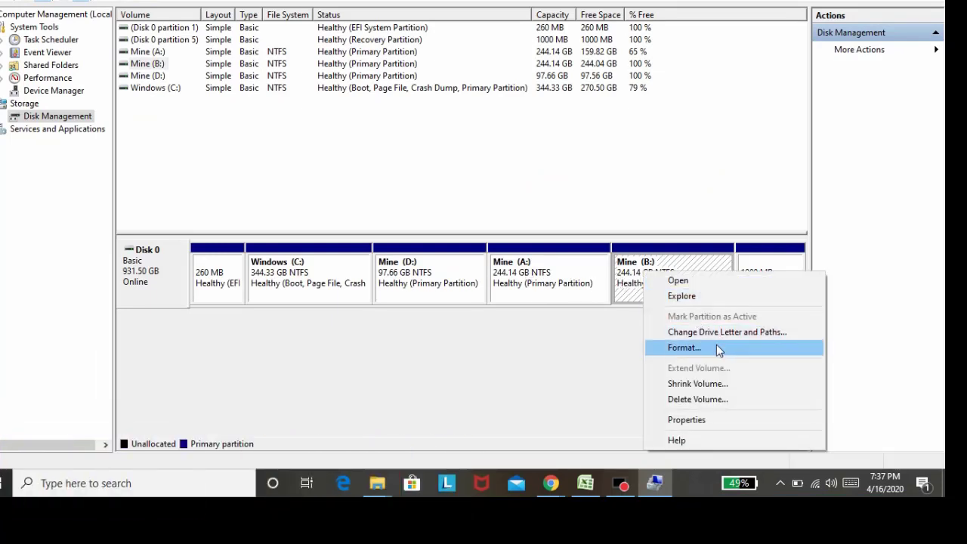
left_click(710, 399)
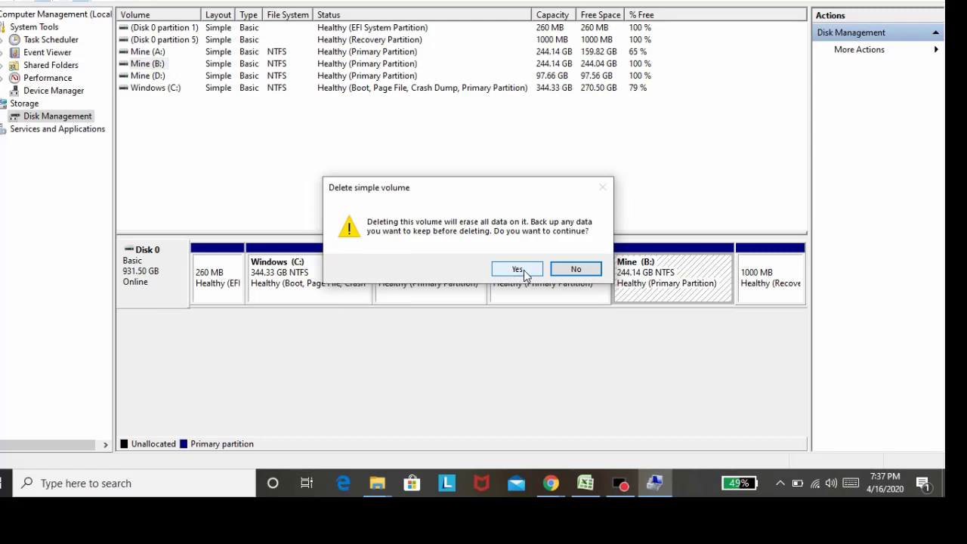
left_click(524, 270)
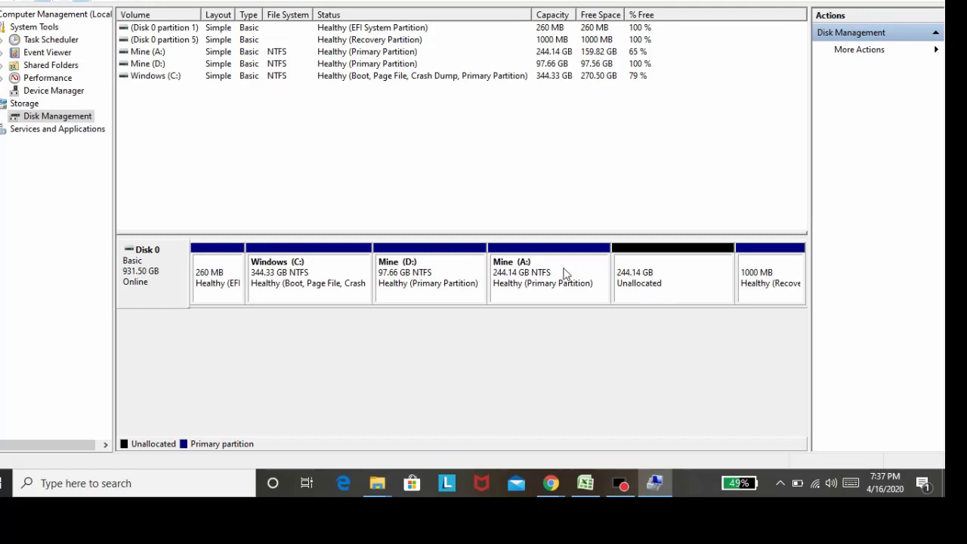
Step: Extend Mine (A:) with the 250000 MB of free Disk 0 space
right_click(530, 280)
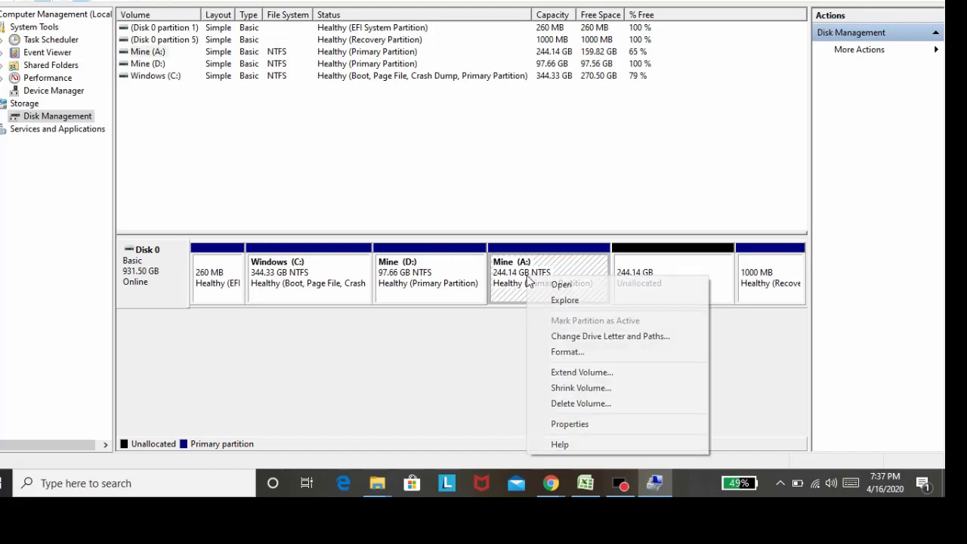
left_click(581, 375)
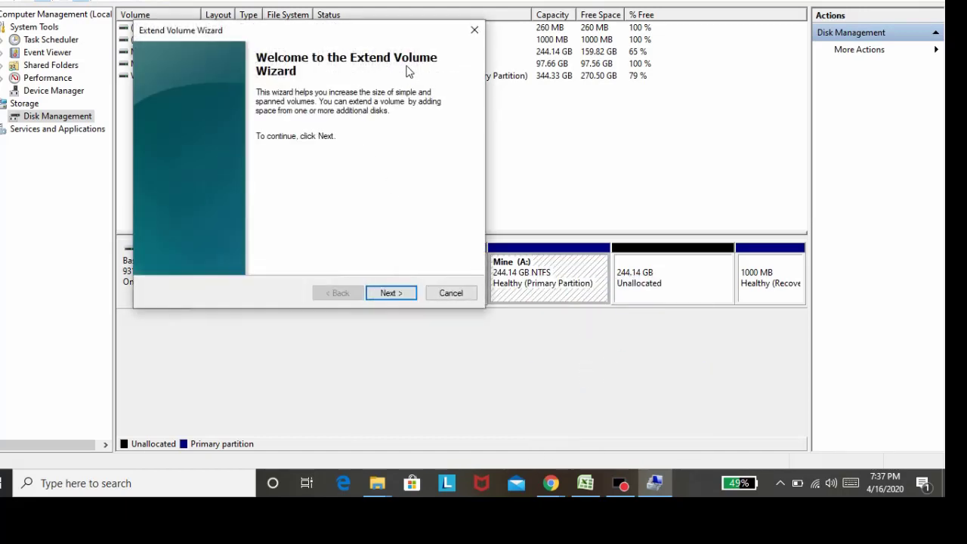
left_click(399, 293)
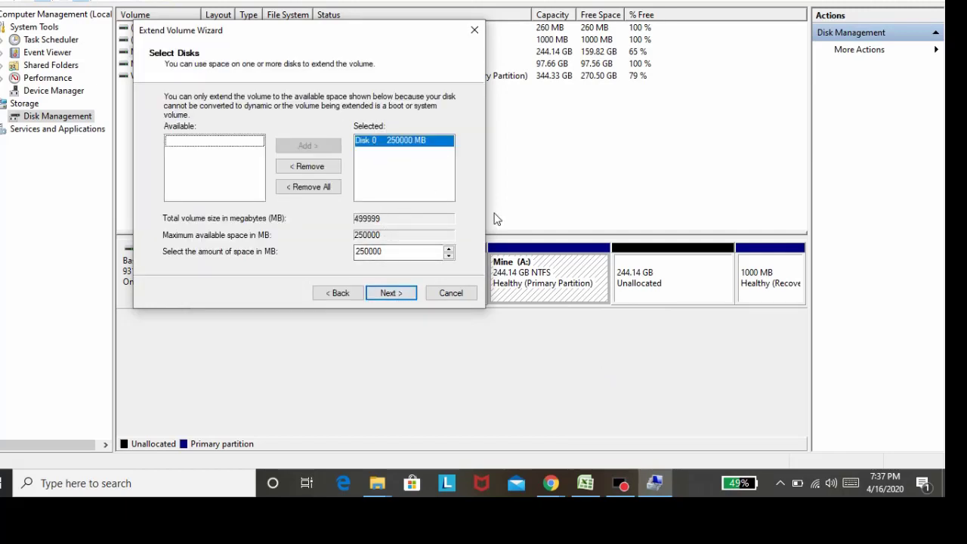
left_click(381, 159)
left_click(397, 297)
left_click(391, 293)
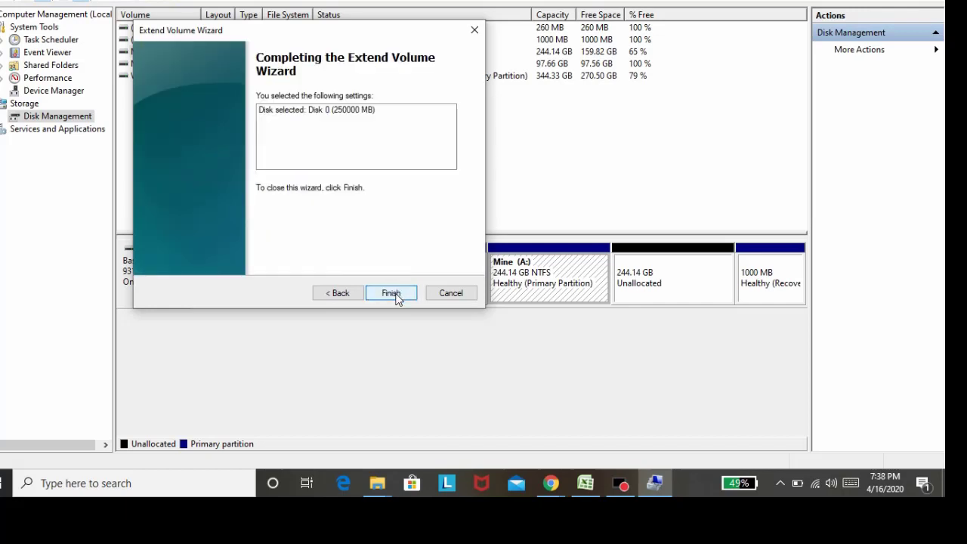
left_click(398, 297)
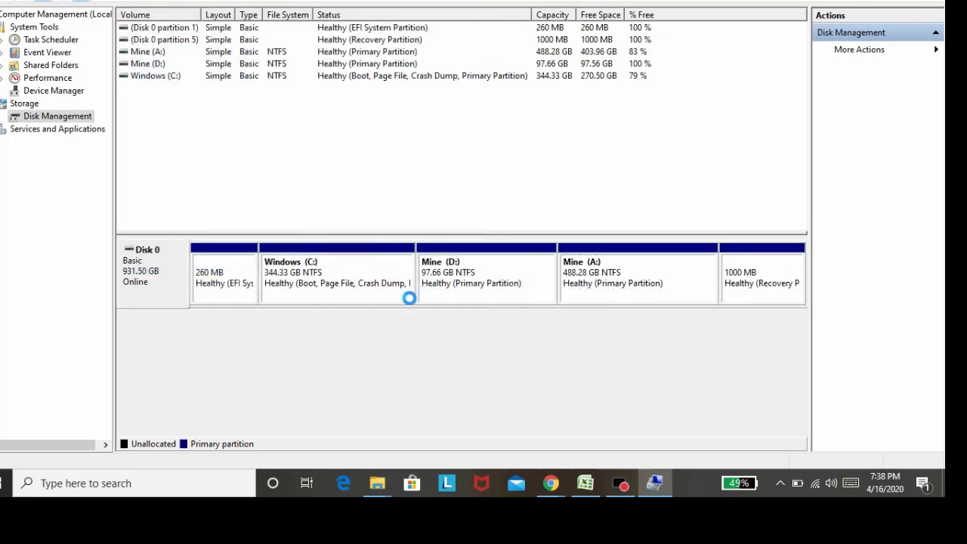